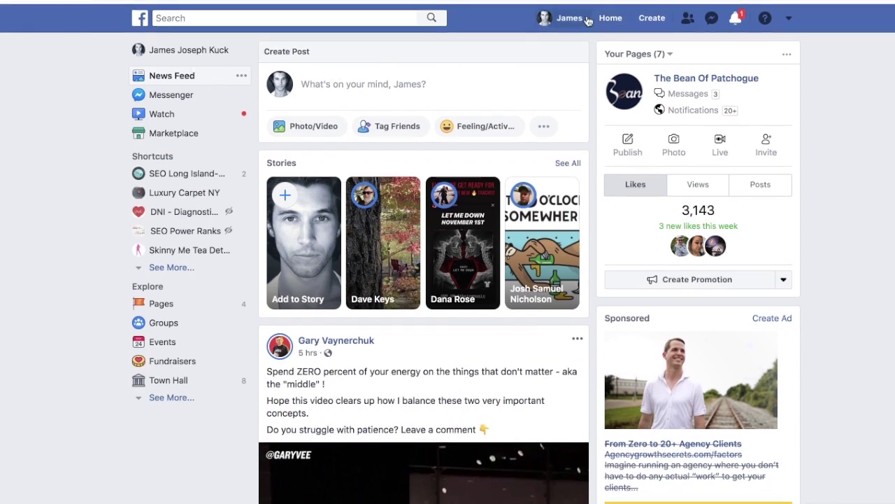
# - Start a new group from the top bar's Create menu, choosing Group
pyautogui.click(654, 20)
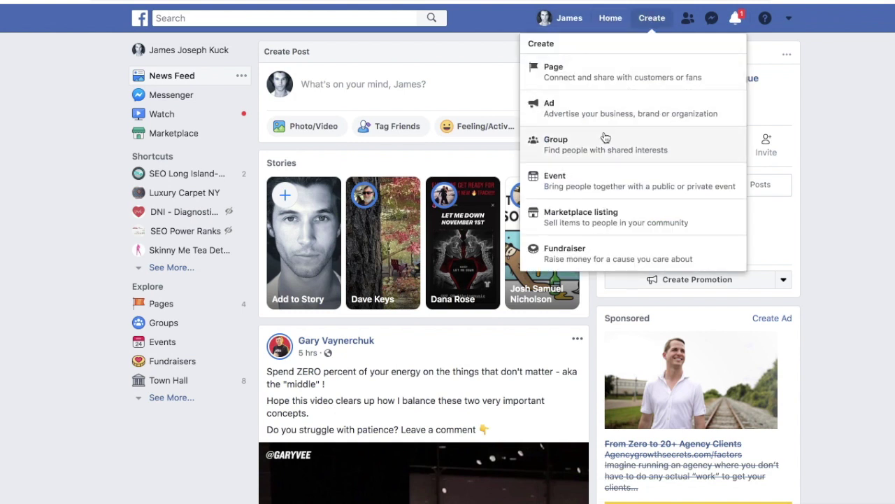
pyautogui.click(486, 15)
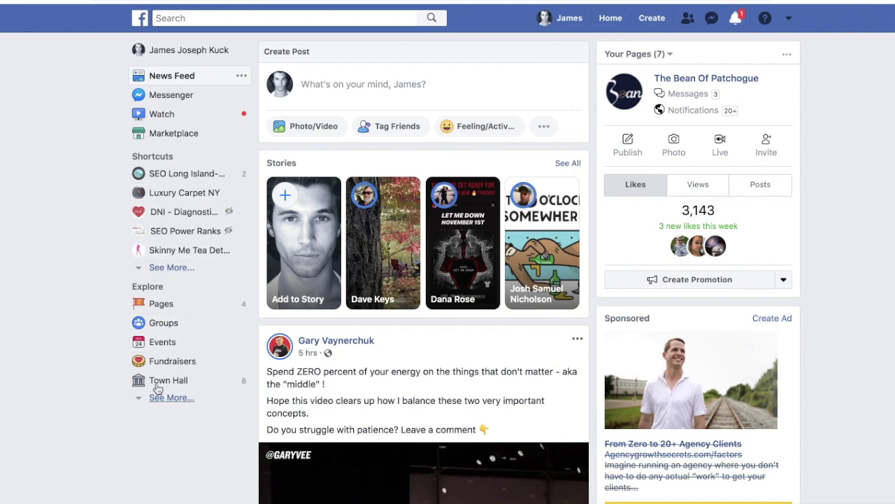
pyautogui.click(165, 329)
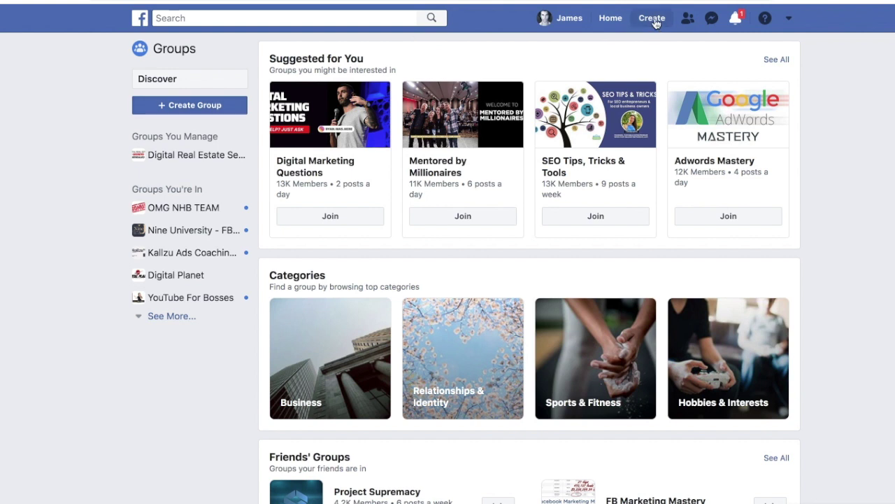
pyautogui.click(657, 22)
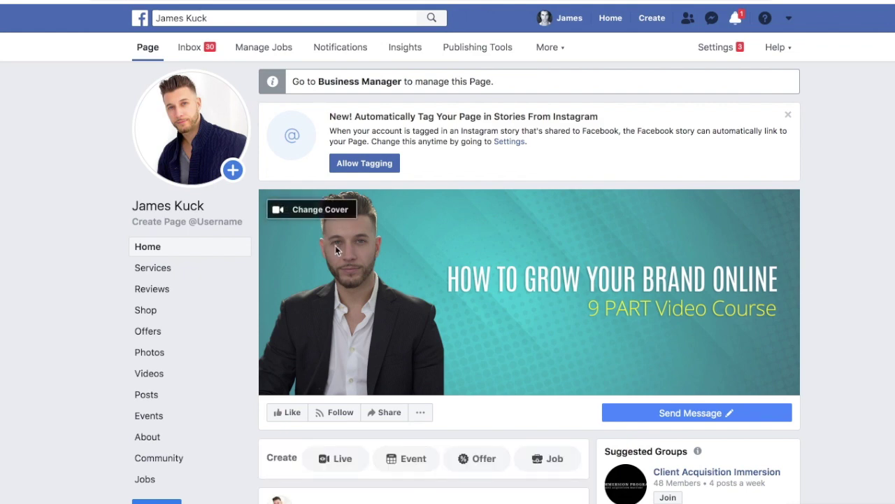
pyautogui.scroll(-3, 548, 360)
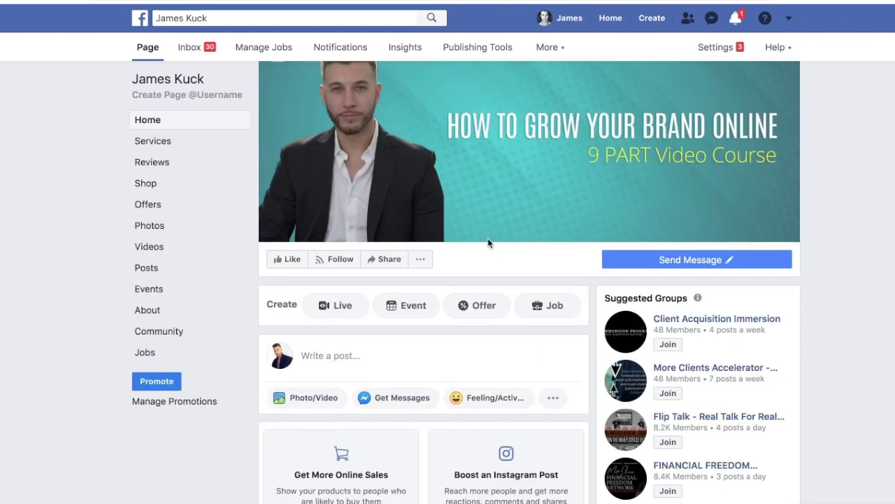
pyautogui.click(420, 259)
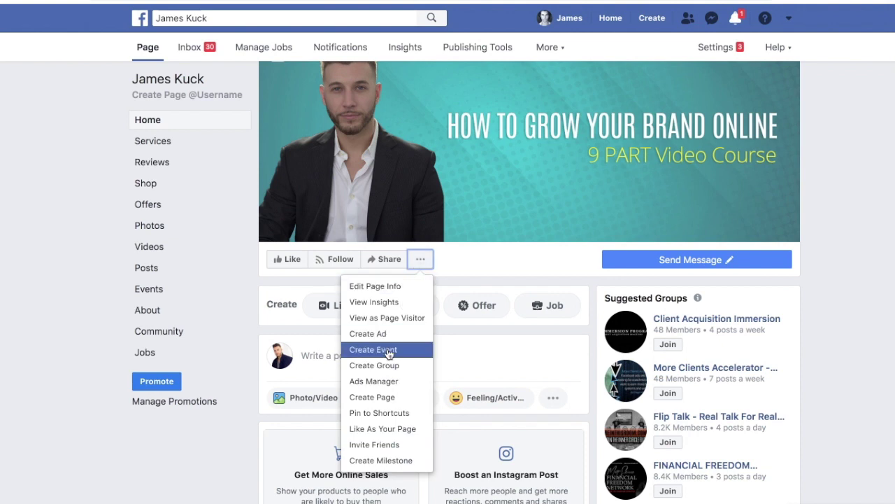
pyautogui.click(504, 270)
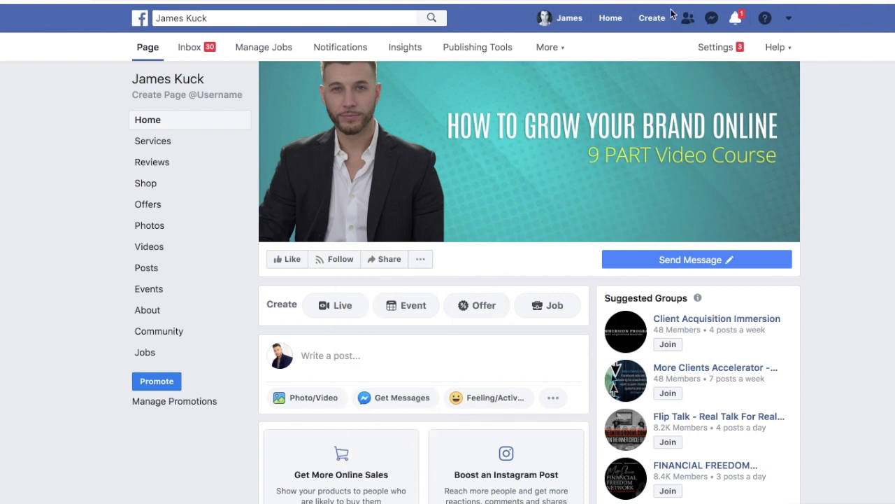
pyautogui.click(651, 21)
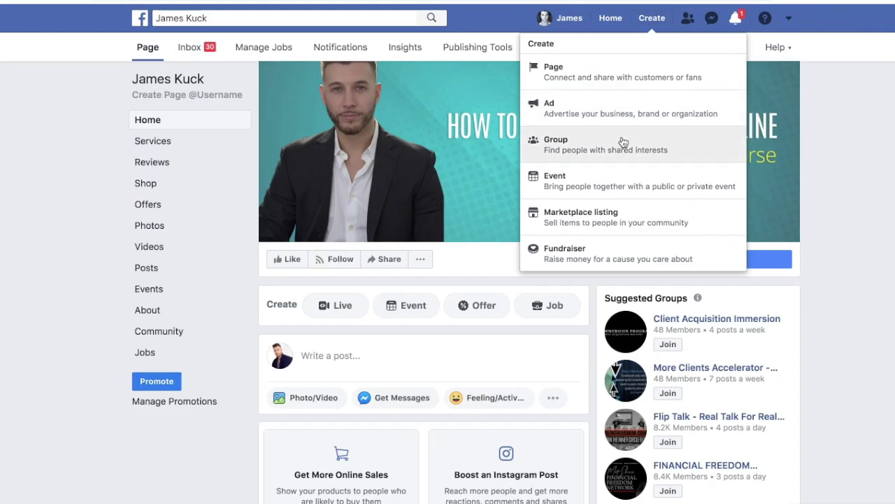
pyautogui.click(683, 145)
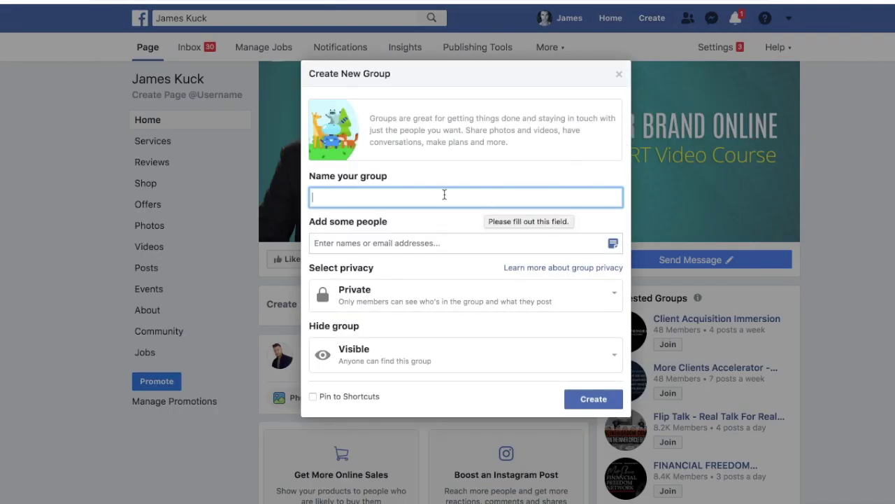
# - Enter 'Build And Break Free' as the new group's name
pyautogui.write('Build')
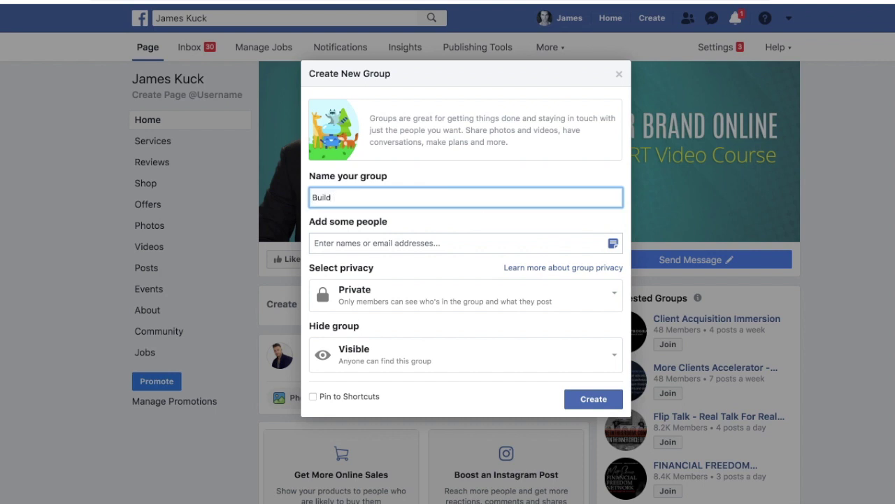
pyautogui.write(' And Break Free')
pyautogui.click(439, 247)
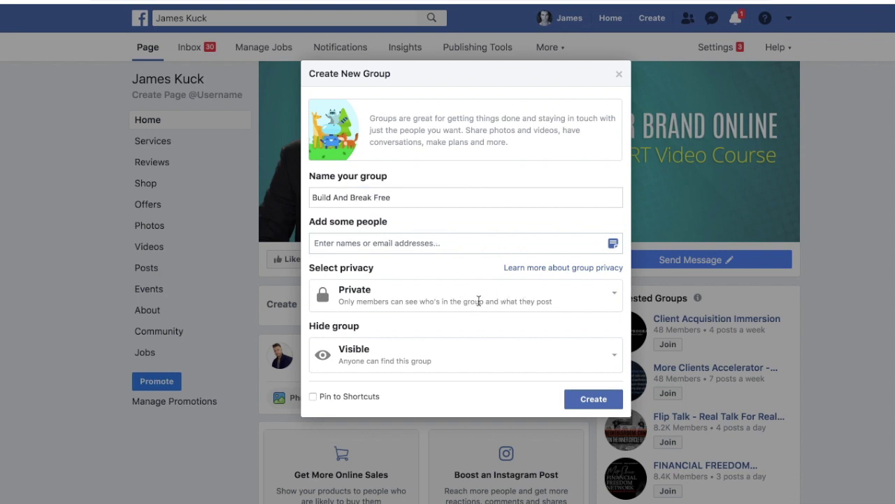
pyautogui.click(454, 299)
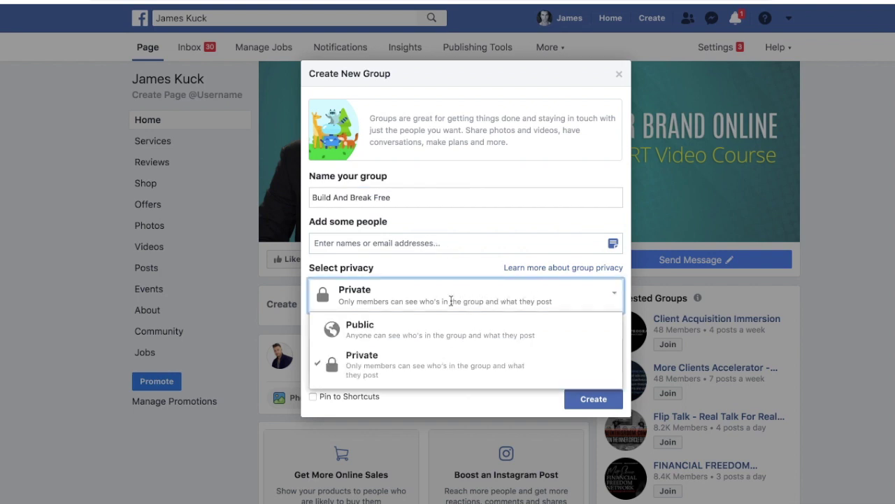
# - Set the group's privacy to Private and its visibility to Visible
pyautogui.click(454, 369)
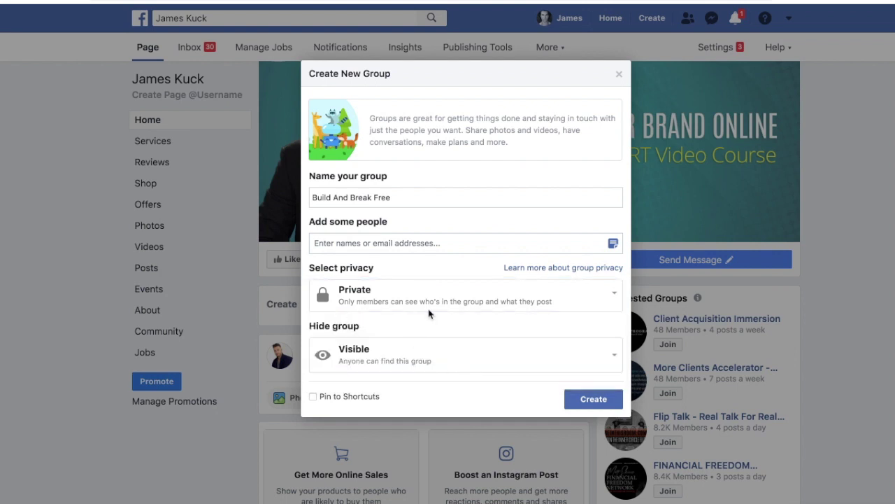
pyautogui.click(466, 362)
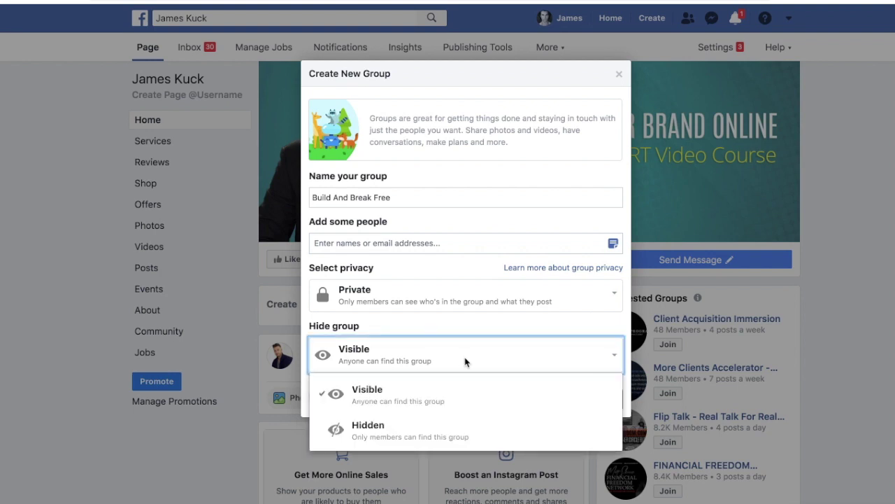
pyautogui.click(461, 394)
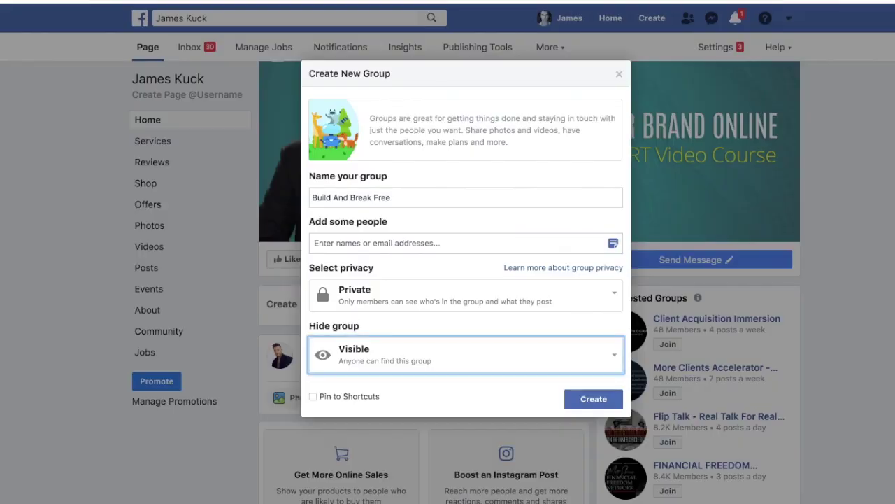
pyautogui.click(461, 360)
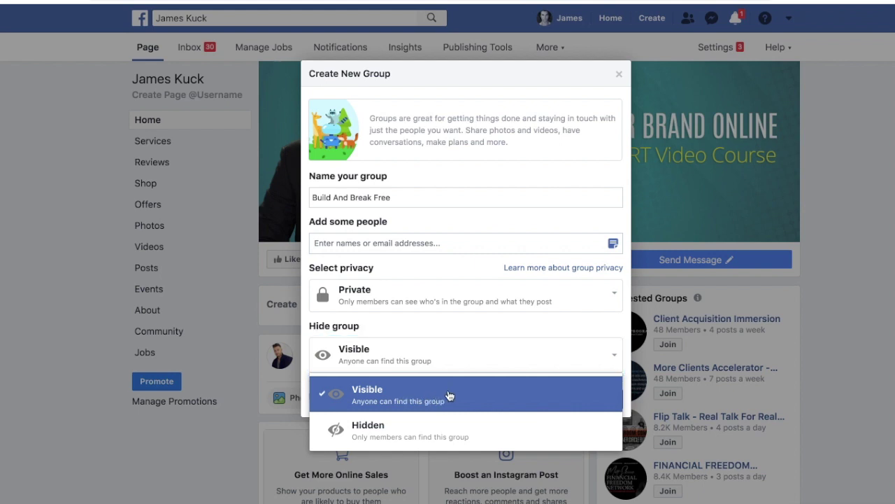
pyautogui.click(449, 396)
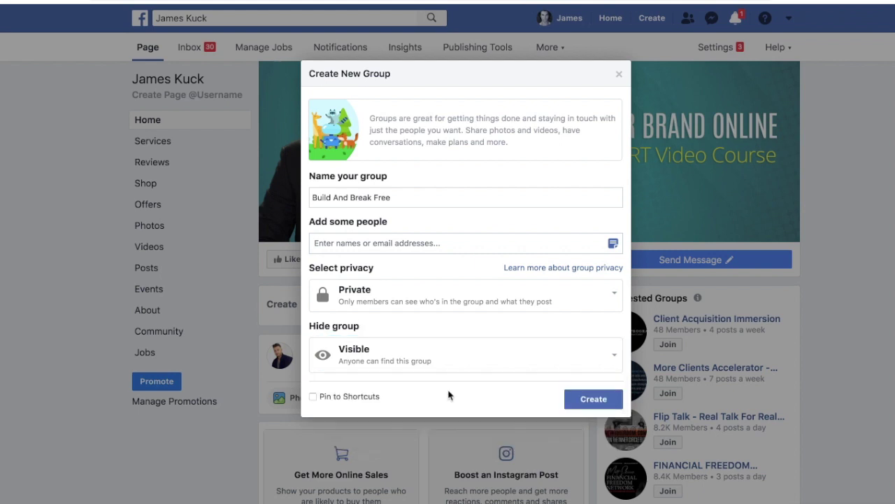
pyautogui.click(477, 298)
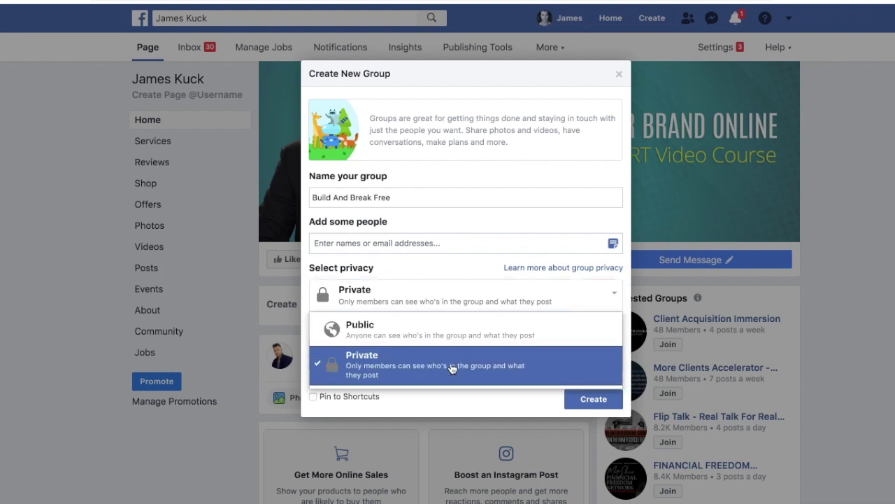
pyautogui.click(452, 368)
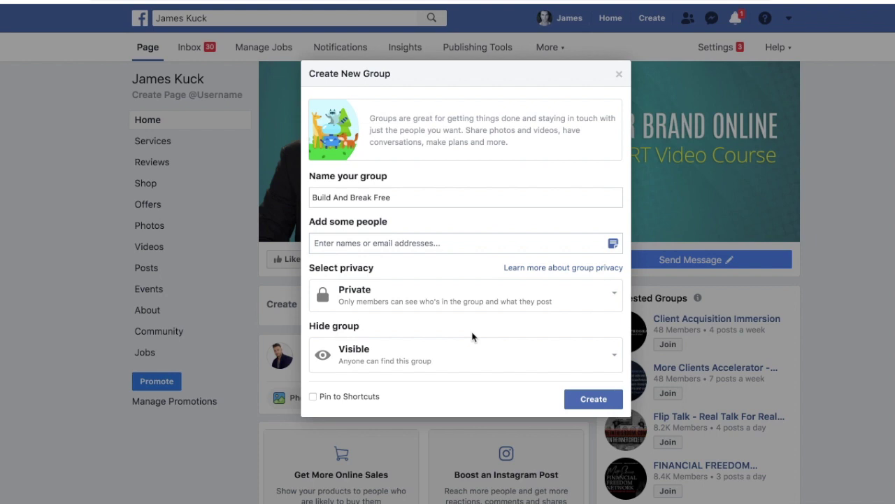
# - Create the group and save buildbreakfree.jpg from Downloads as its cover photo
pyautogui.click(595, 400)
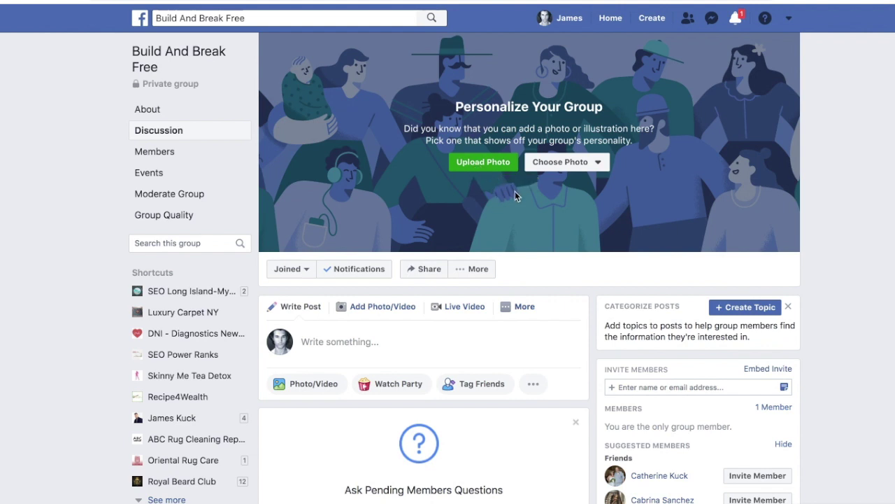
pyautogui.click(486, 164)
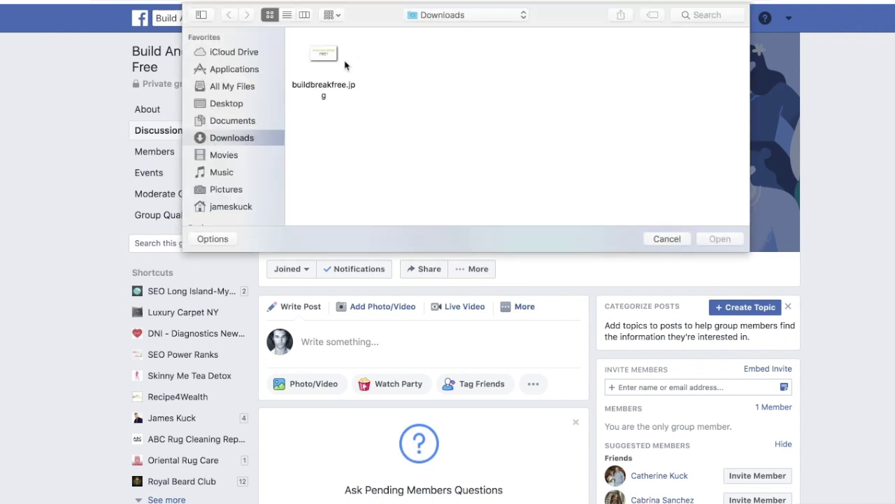
pyautogui.click(326, 56)
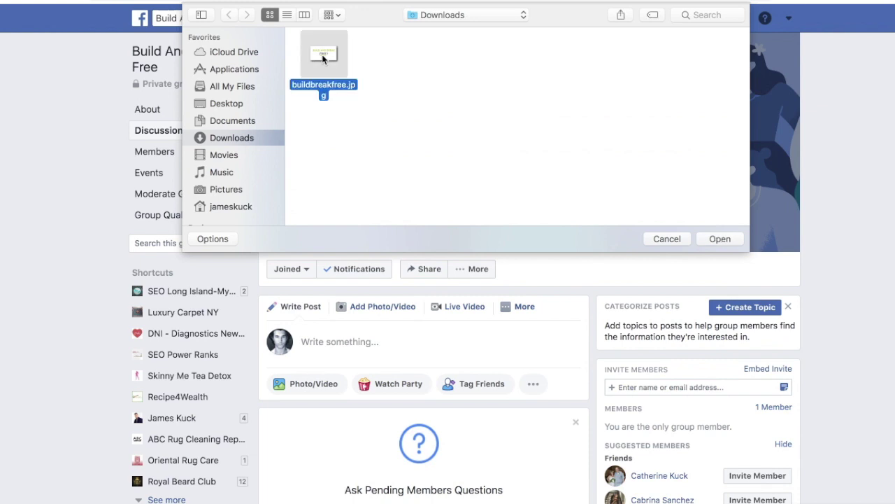
pyautogui.click(720, 238)
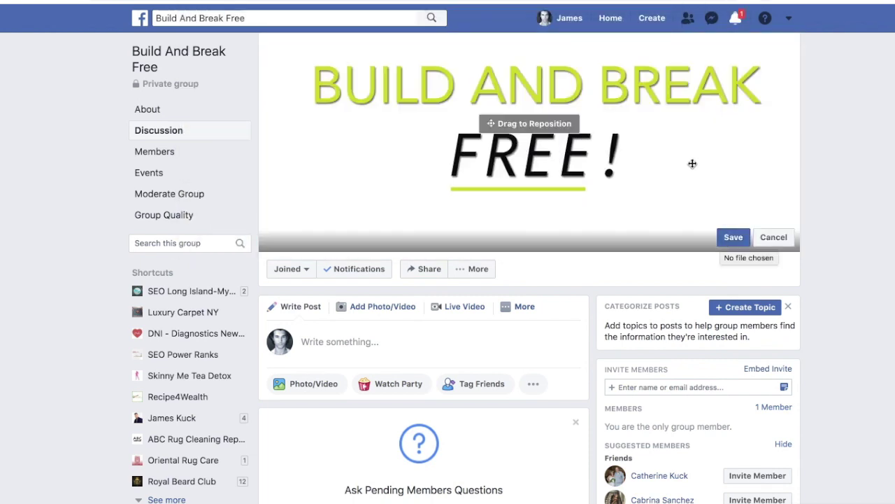
pyautogui.click(732, 237)
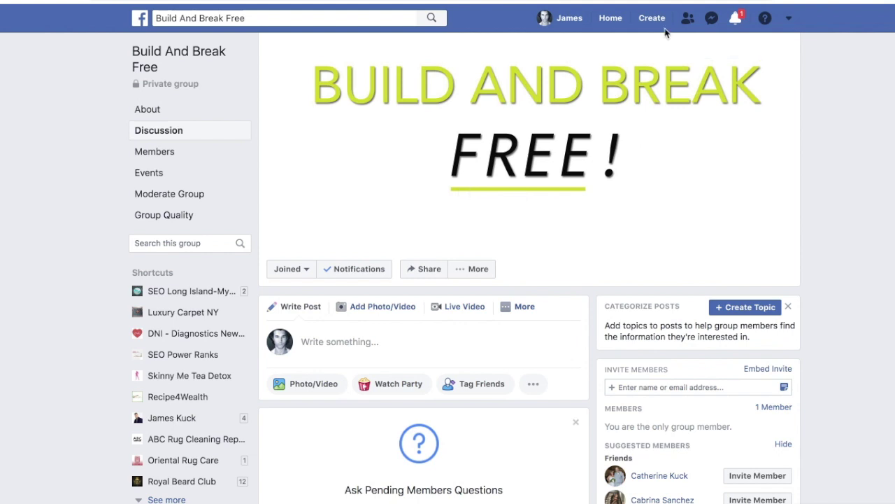
# - Set the group's notifications to All Posts and confirm the choice
pyautogui.click(354, 266)
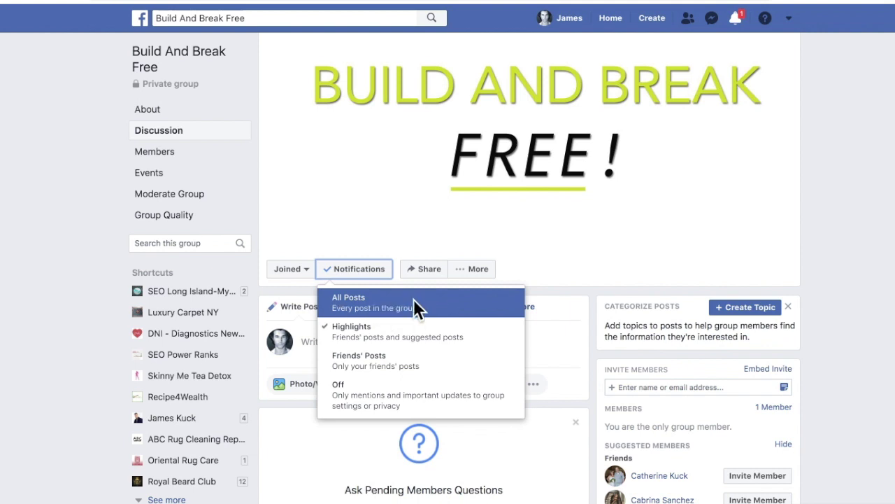
pyautogui.click(379, 308)
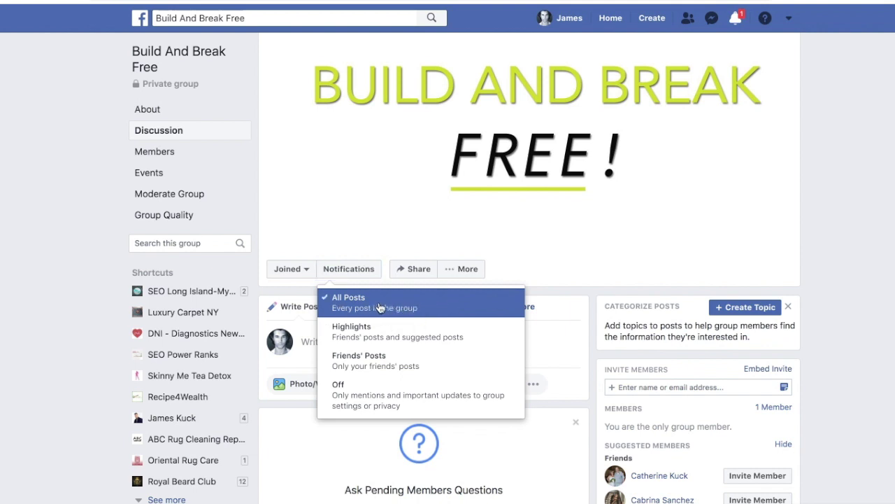
pyautogui.click(347, 268)
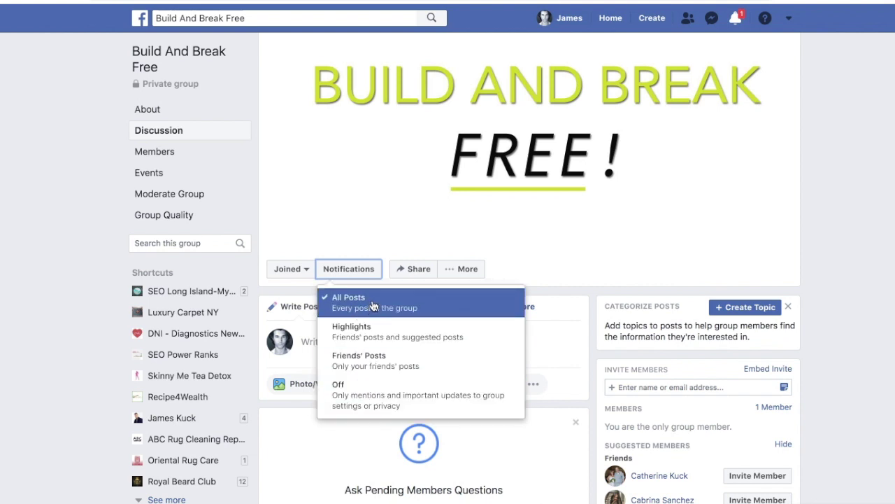
pyautogui.click(373, 306)
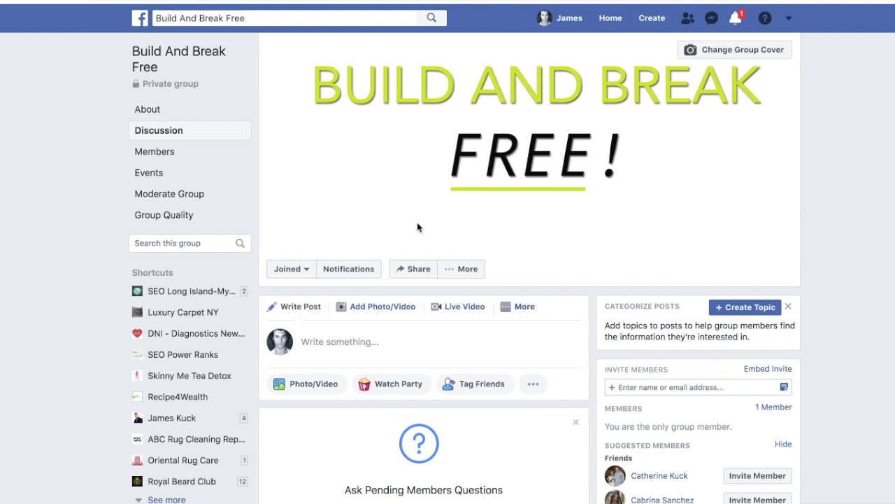
# - Open Edit Group Settings from the More menu and select the empty Description box
pyautogui.click(470, 273)
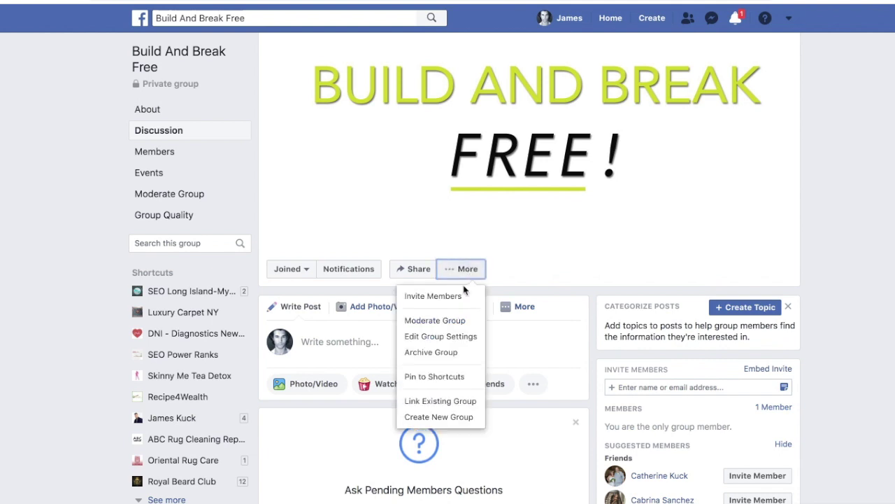
pyautogui.click(459, 337)
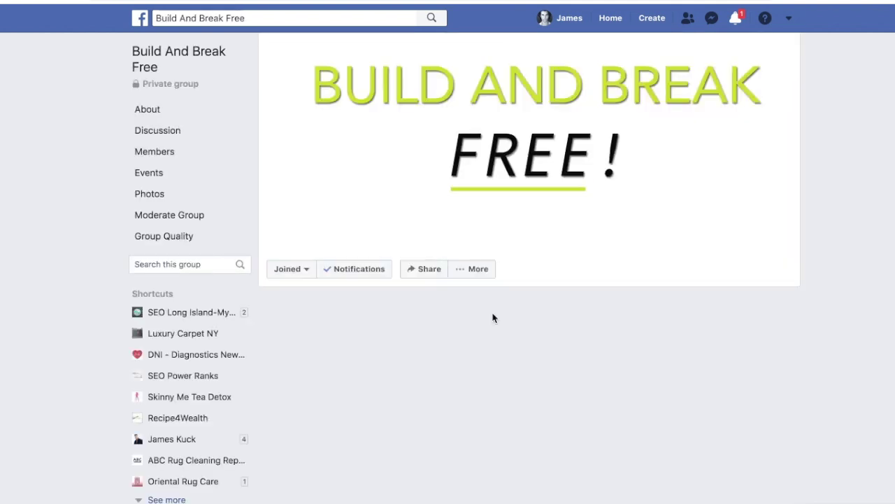
pyautogui.scroll(-3, 551, 315)
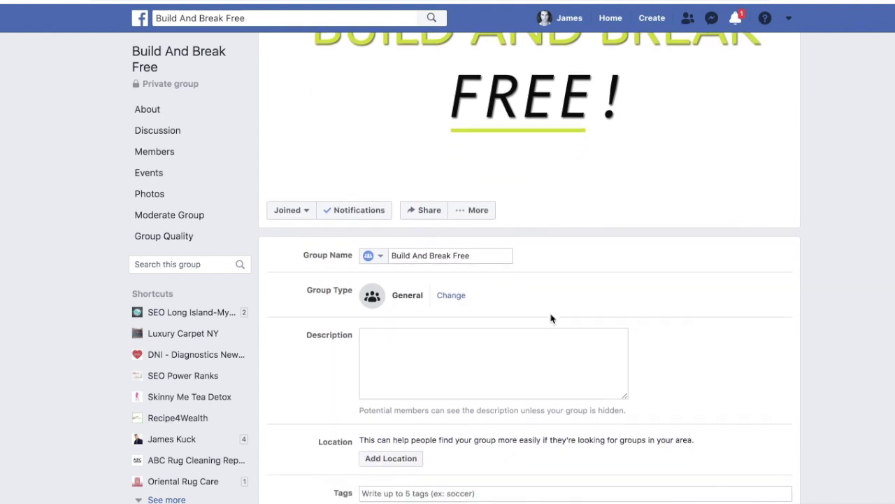
pyautogui.click(424, 284)
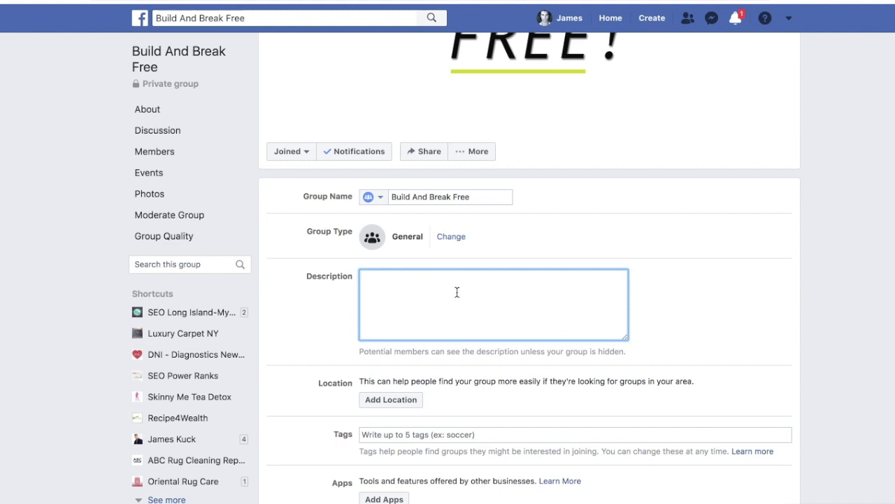
# - Scroll down the settings form past the Tags field to the colour options
pyautogui.scroll(-2, 457, 292)
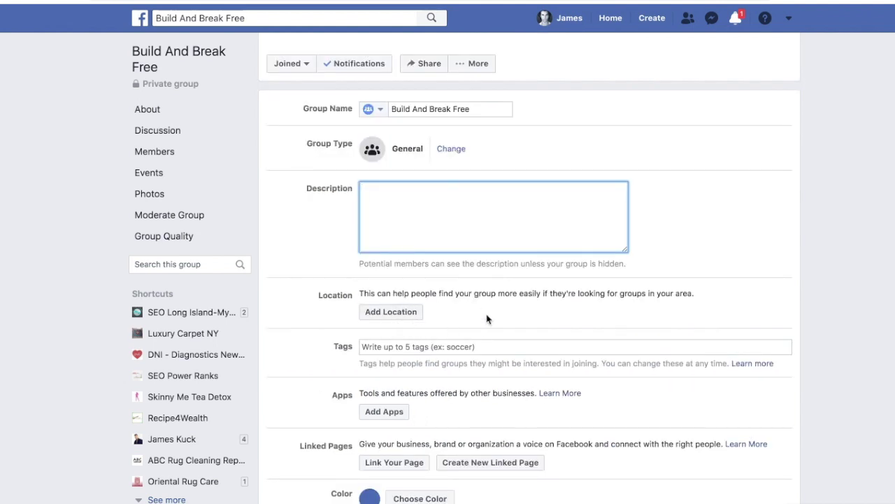
pyautogui.scroll(-1, 486, 316)
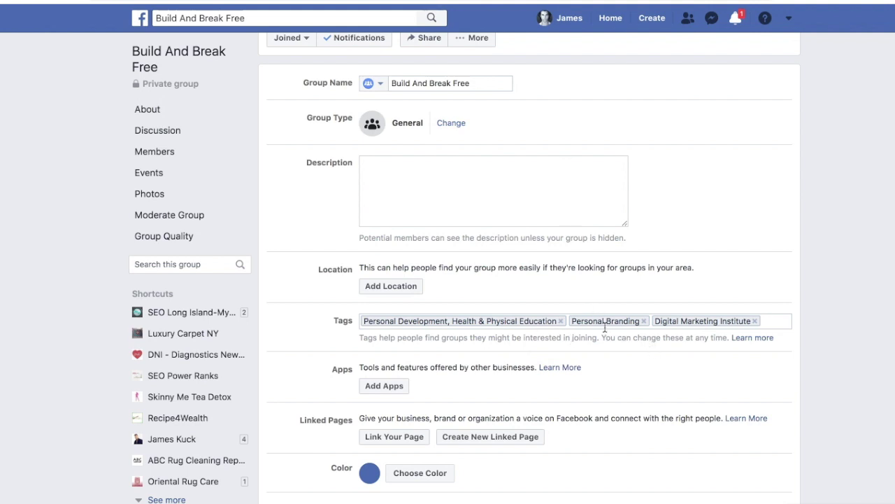
pyautogui.scroll(-4, 381, 203)
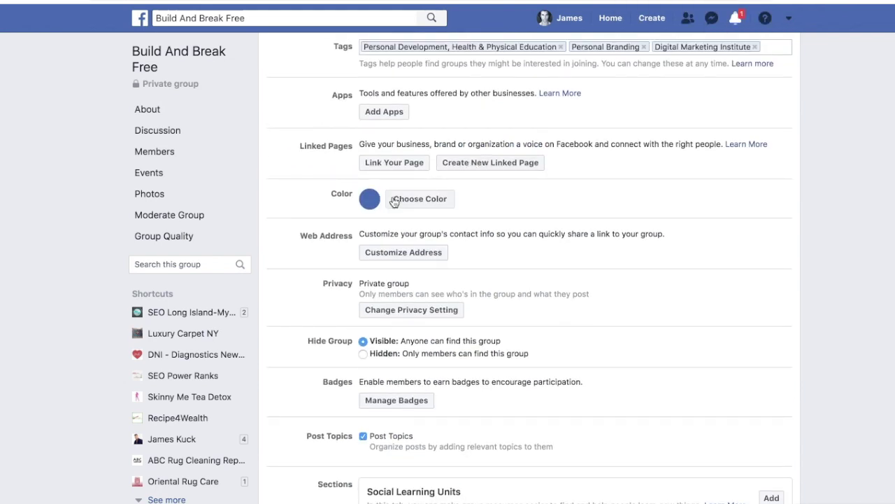
# - Apply the colour taken from the cover photo to the group
pyautogui.click(421, 199)
pyautogui.click(348, 192)
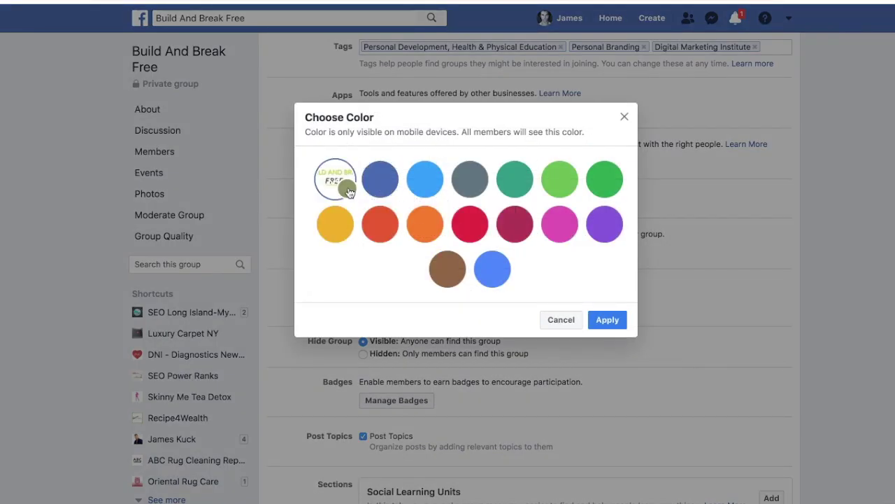
pyautogui.click(607, 322)
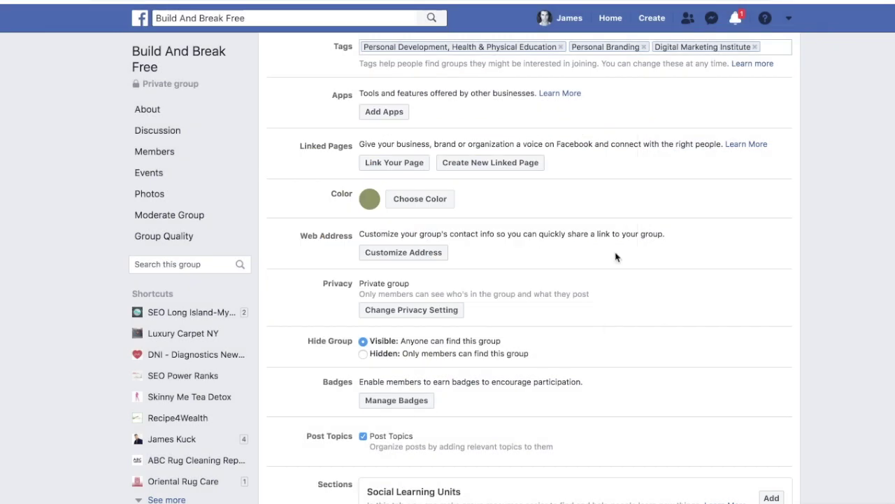
# - Set the group web address to facebook.com/groups/buildandbreakfree
pyautogui.scroll(-2, 610, 279)
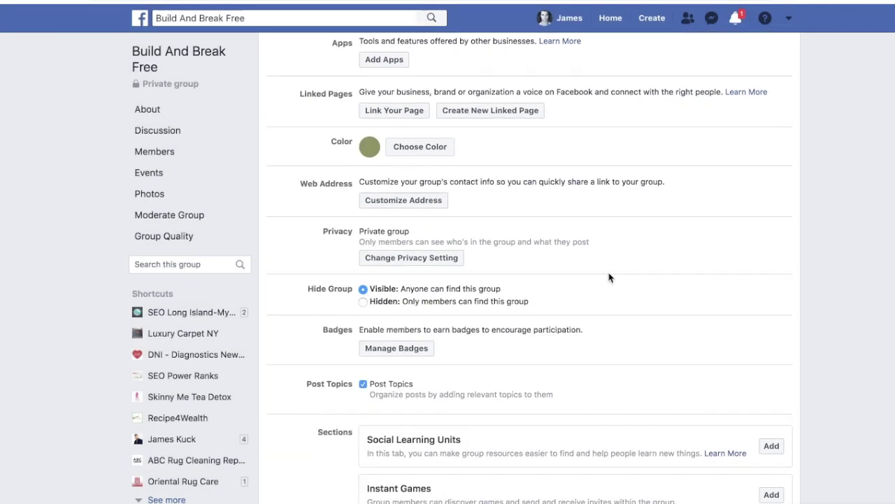
pyautogui.click(409, 200)
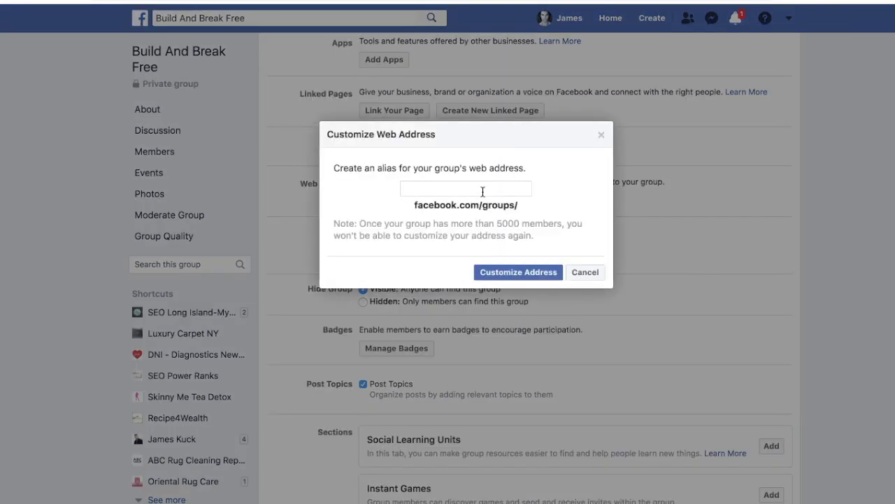
pyautogui.write('bui')
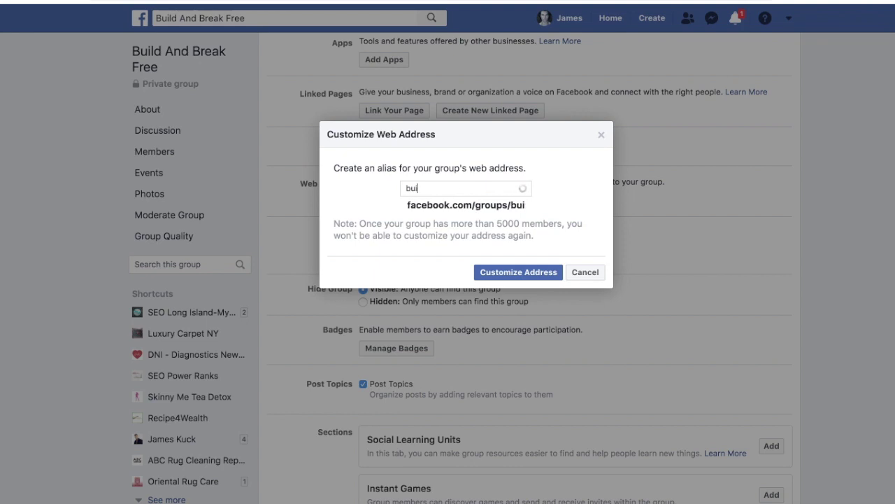
pyautogui.write('ldandbreakfree')
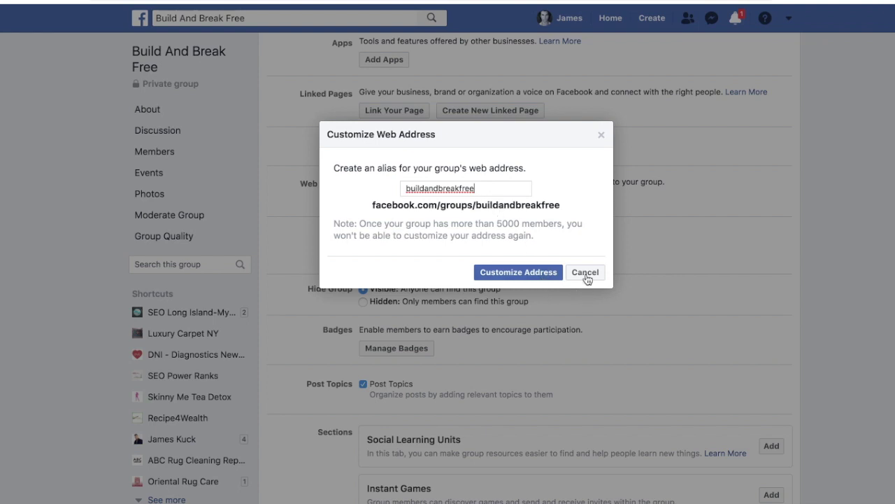
pyautogui.click(517, 273)
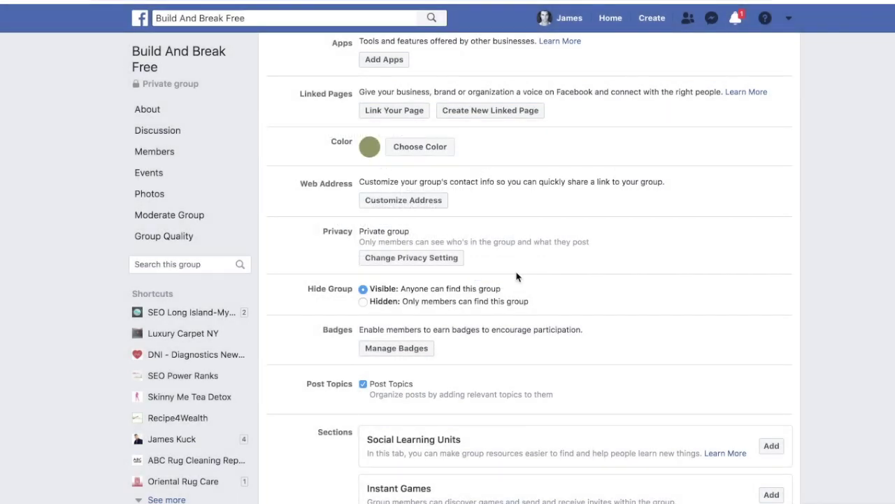
# - Set Membership Approval to 'Only admins and moderators'
pyautogui.scroll(-3, 516, 277)
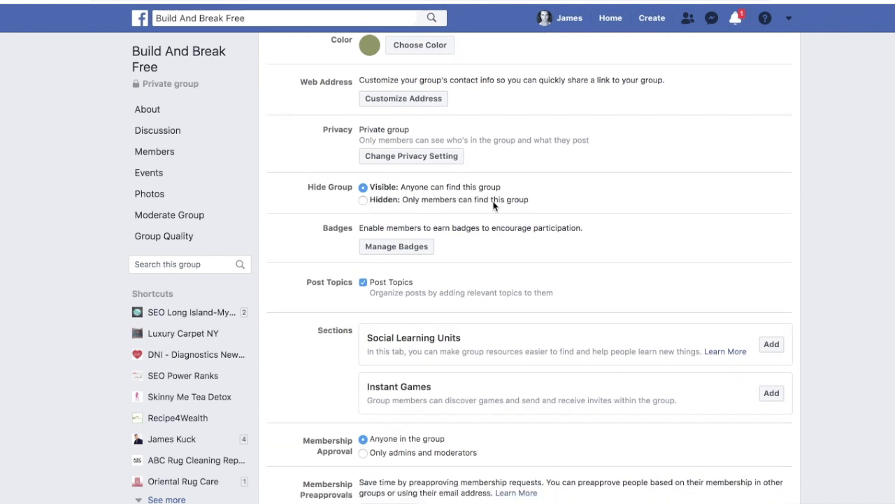
pyautogui.scroll(-2, 493, 206)
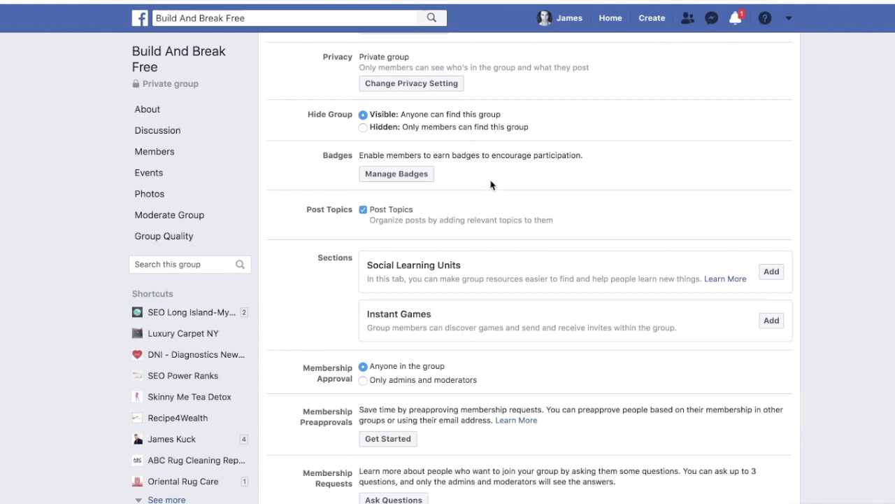
pyautogui.scroll(-5, 493, 186)
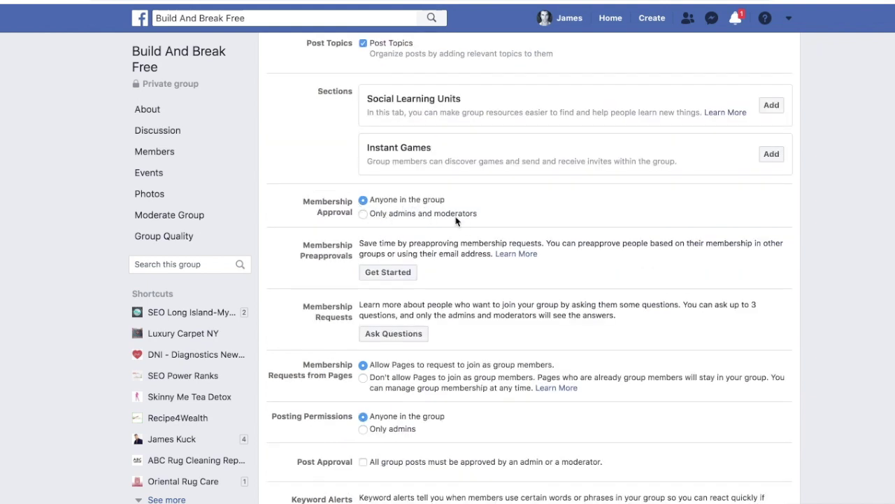
pyautogui.click(363, 214)
# - Choose Ask Questions under Membership Requests to set up membership questions
pyautogui.scroll(-2, 531, 234)
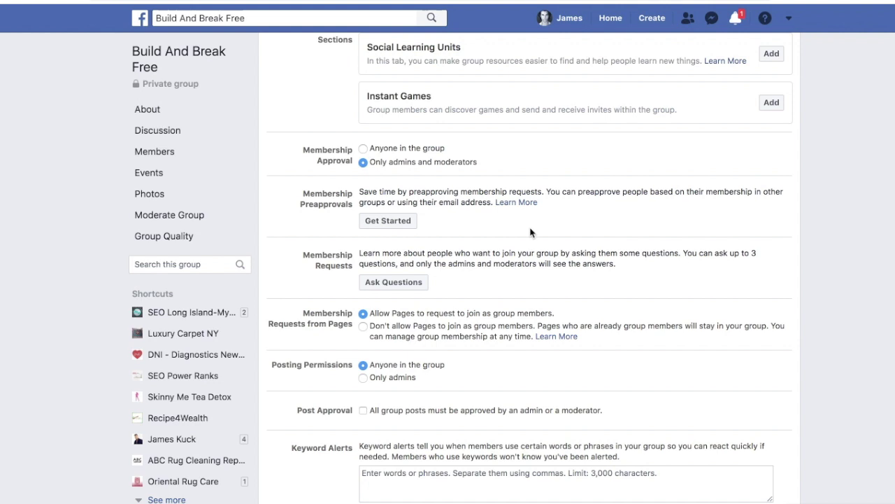
pyautogui.scroll(-2, 530, 232)
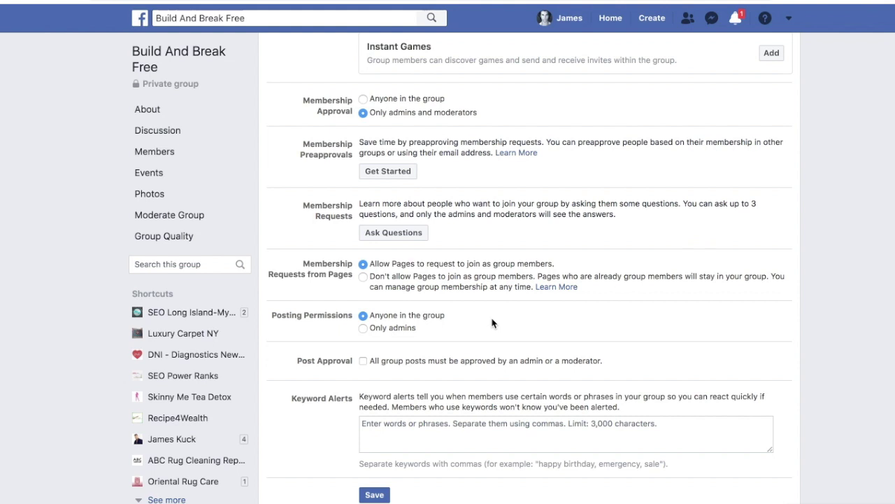
pyautogui.click(393, 237)
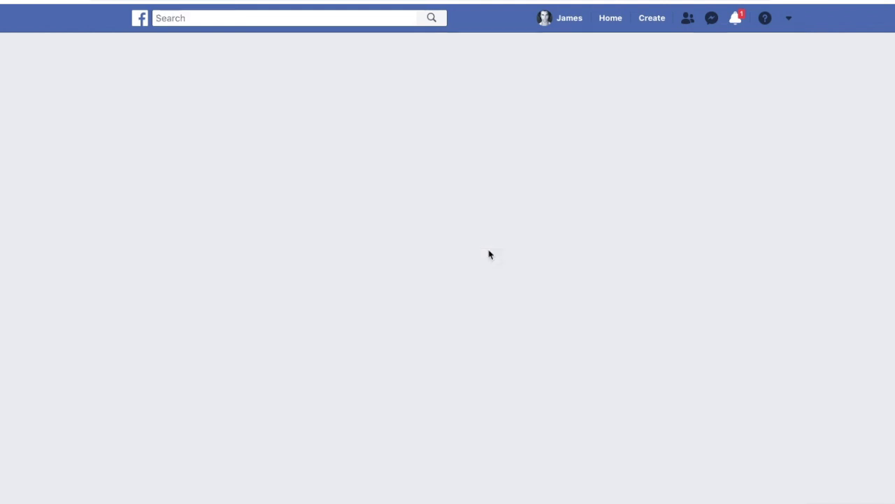
# - Scroll down the loaded Membership Questions page for Build And Break Free
pyautogui.scroll(-2, 489, 255)
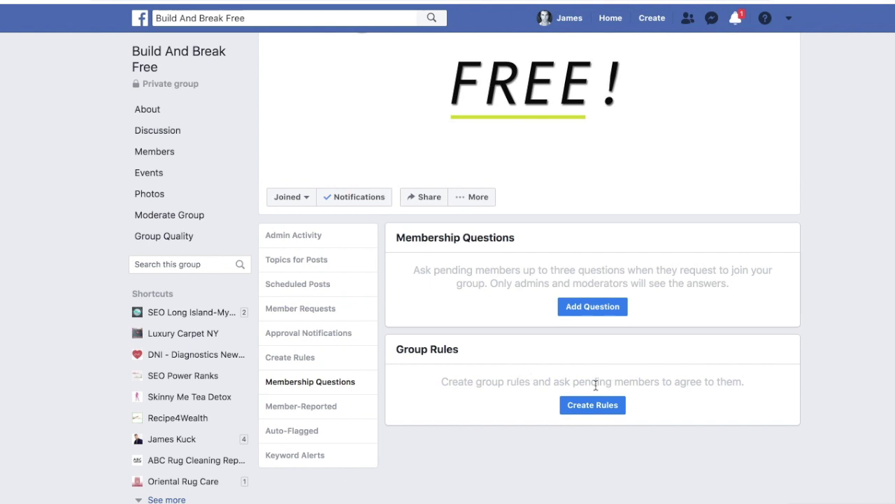
pyautogui.click(581, 306)
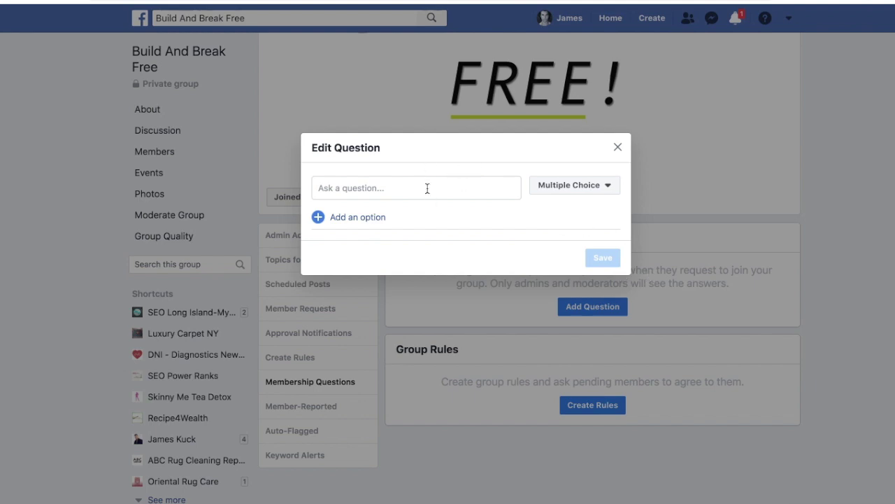
pyautogui.click(592, 192)
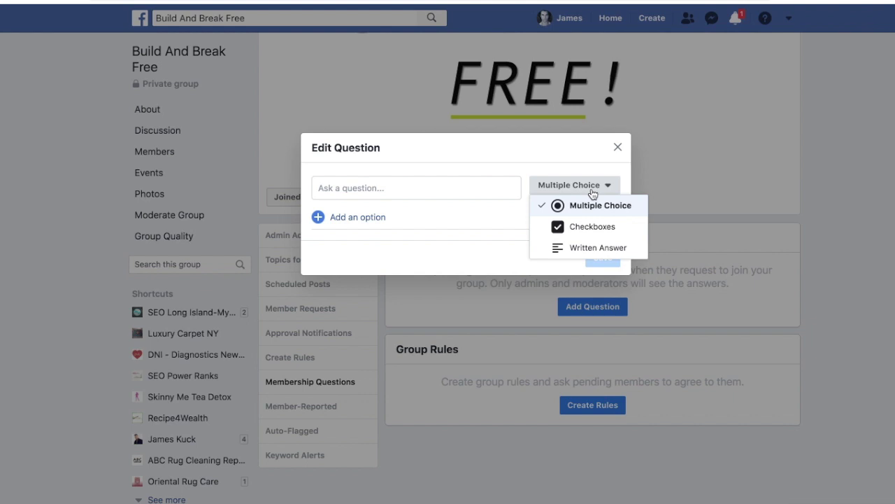
pyautogui.click(593, 246)
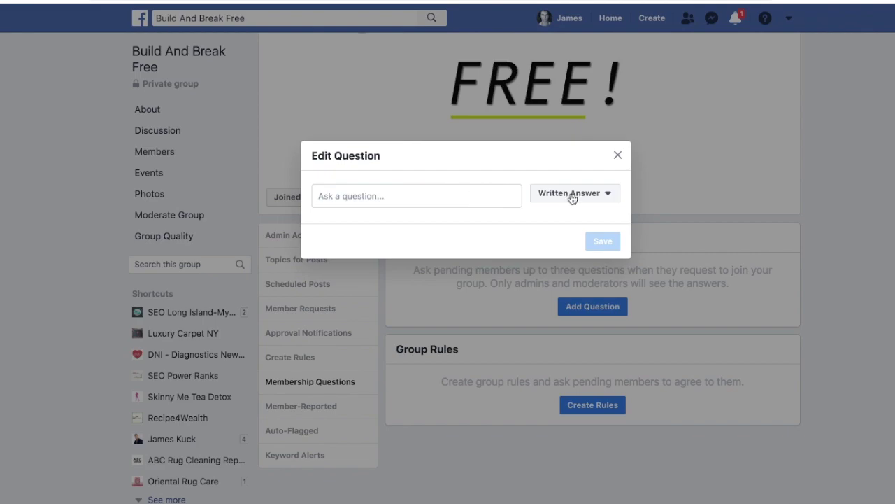
pyautogui.click(581, 268)
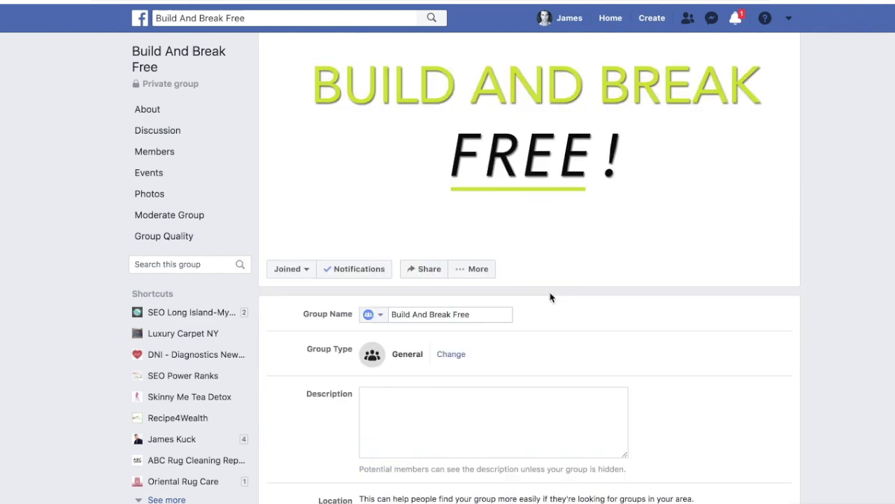
# - Scroll the Build And Break Free settings to check the web address facebook.com/groups/buildandbreakfree
pyautogui.scroll(-7, 550, 297)
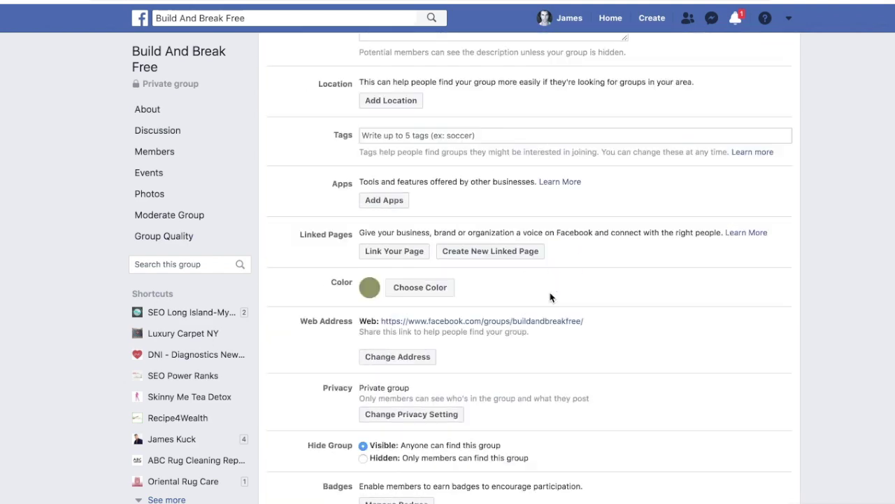
pyautogui.scroll(-3, 550, 297)
pyautogui.scroll(1, 551, 287)
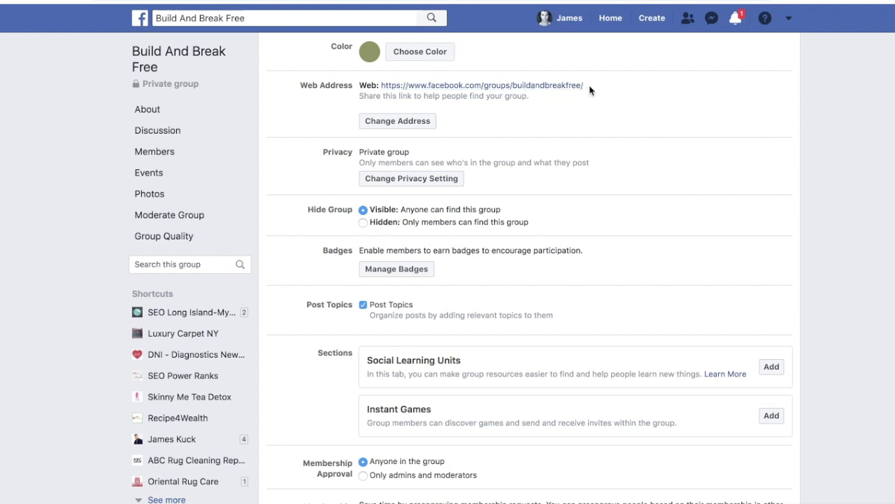
pyautogui.scroll(2, 519, 246)
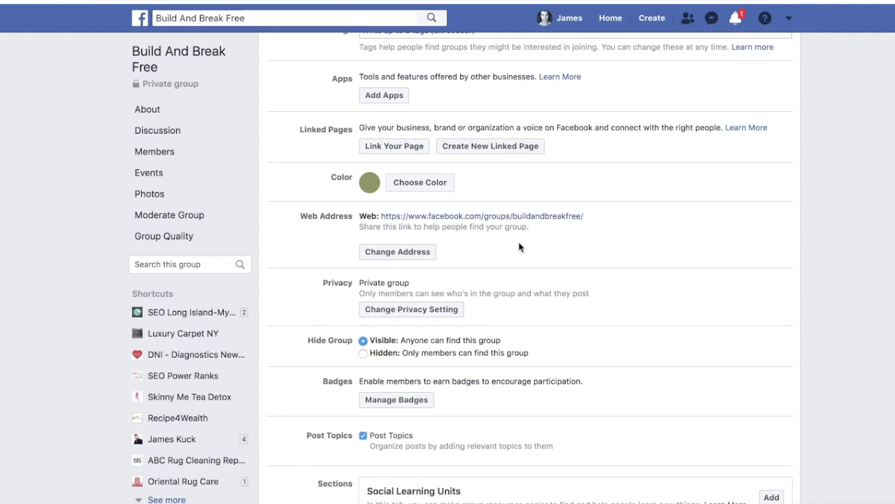